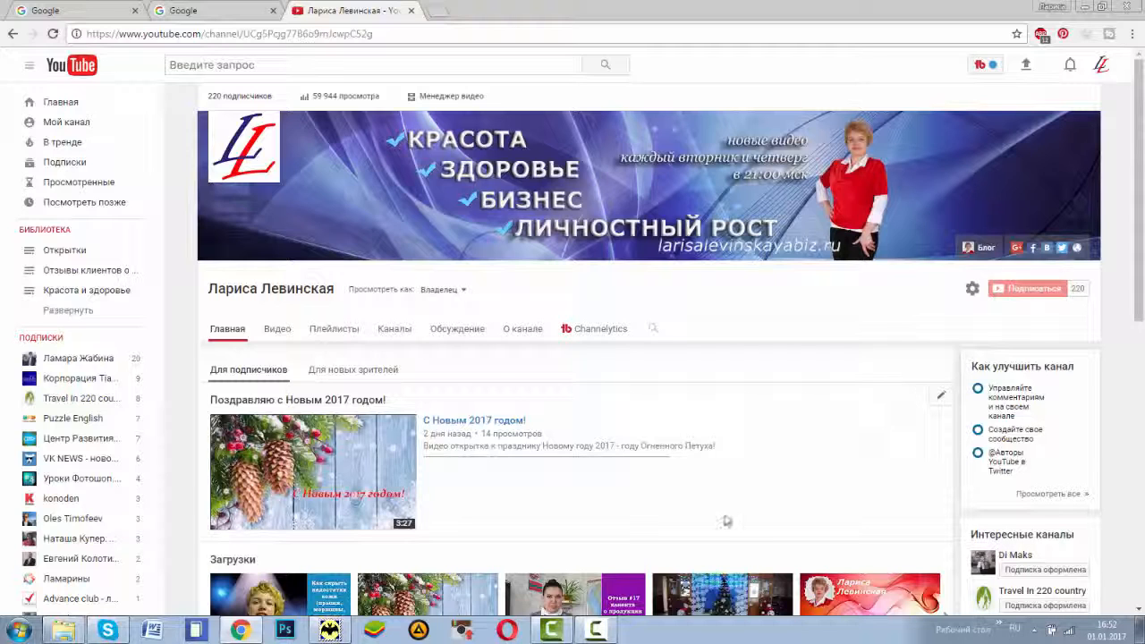
Step: Open the concealer video «Как скрыть недостатки кожи» from the channel's uploads and pause its playback at about 0:07
{"action": "scroll", "coordinate": [603, 499], "scroll_direction": "down", "scroll_amount": 1}
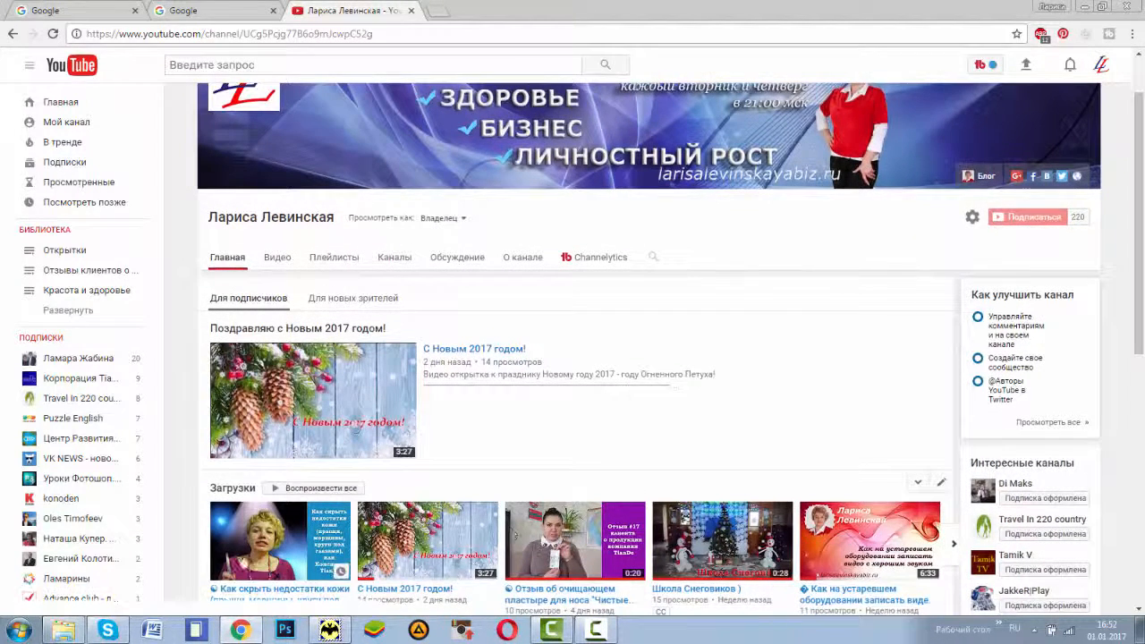
{"action": "left_click", "coordinate": [254, 541]}
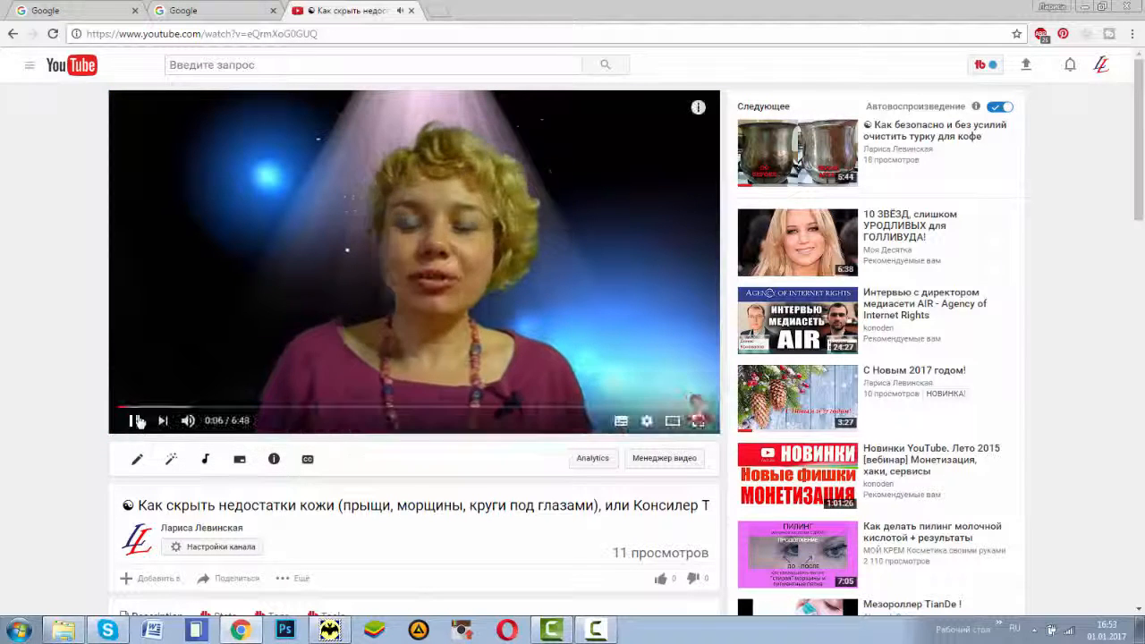
{"action": "left_click", "coordinate": [136, 422]}
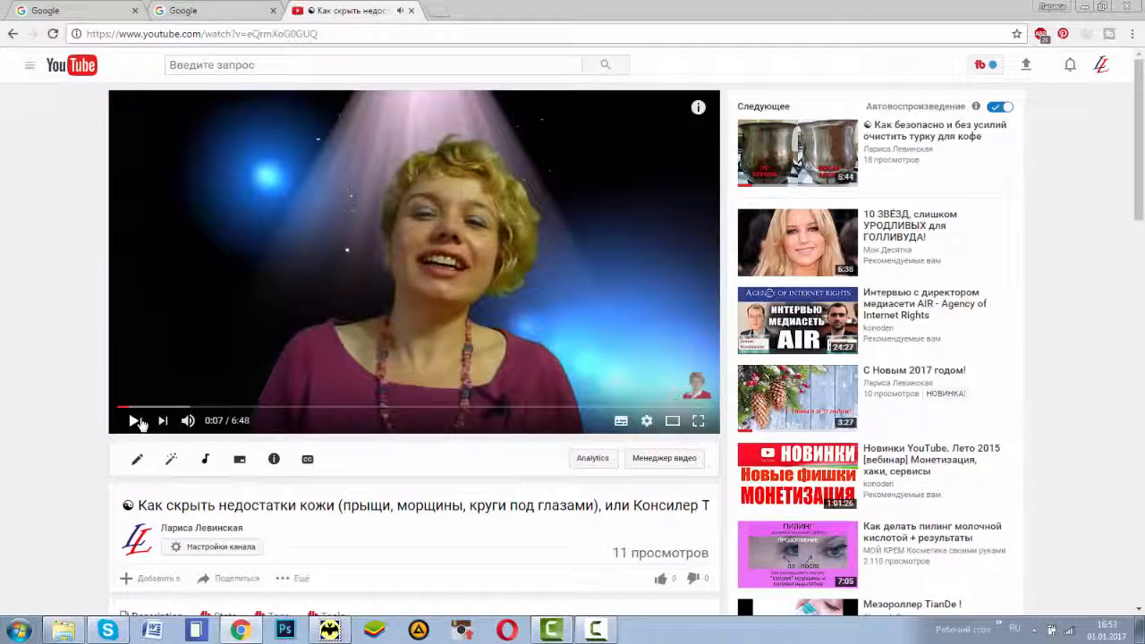
{"action": "left_click", "coordinate": [192, 545]}
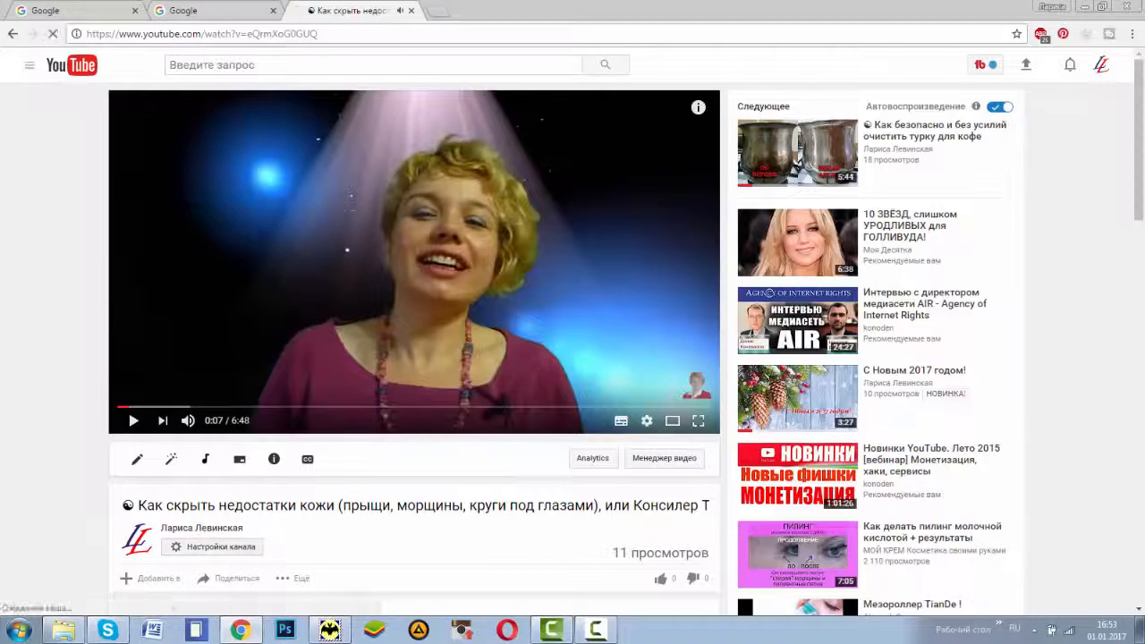
Step: Switch to Windows Explorer and open the green-screen source video P1070059 from the «для ютуба» folder
{"action": "left_click", "coordinate": [63, 631]}
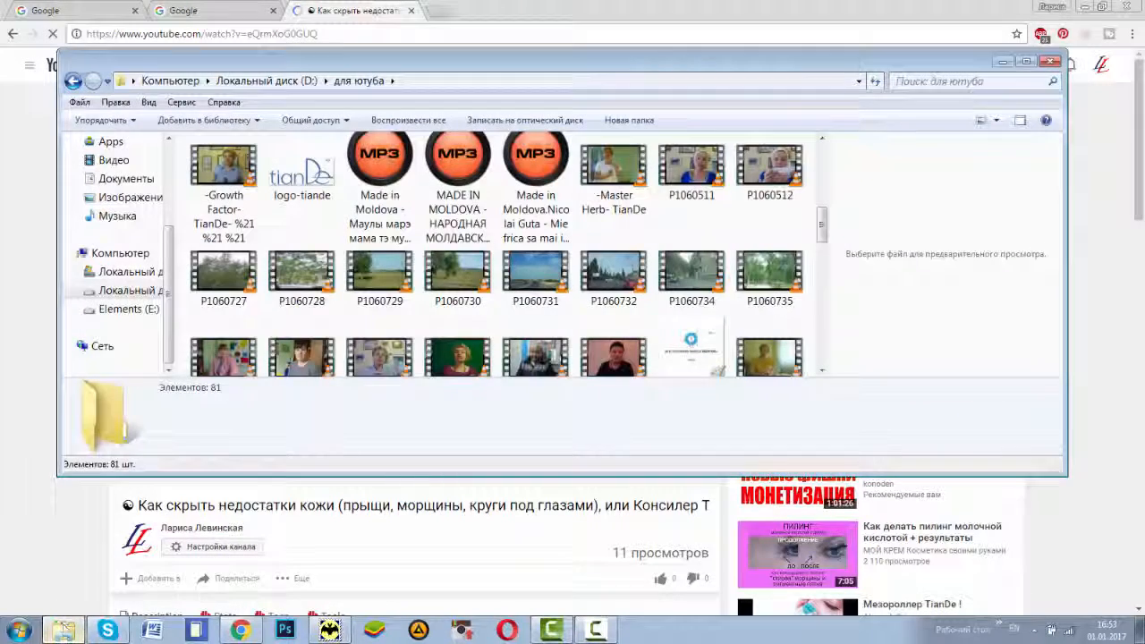
{"action": "left_click", "coordinate": [452, 364]}
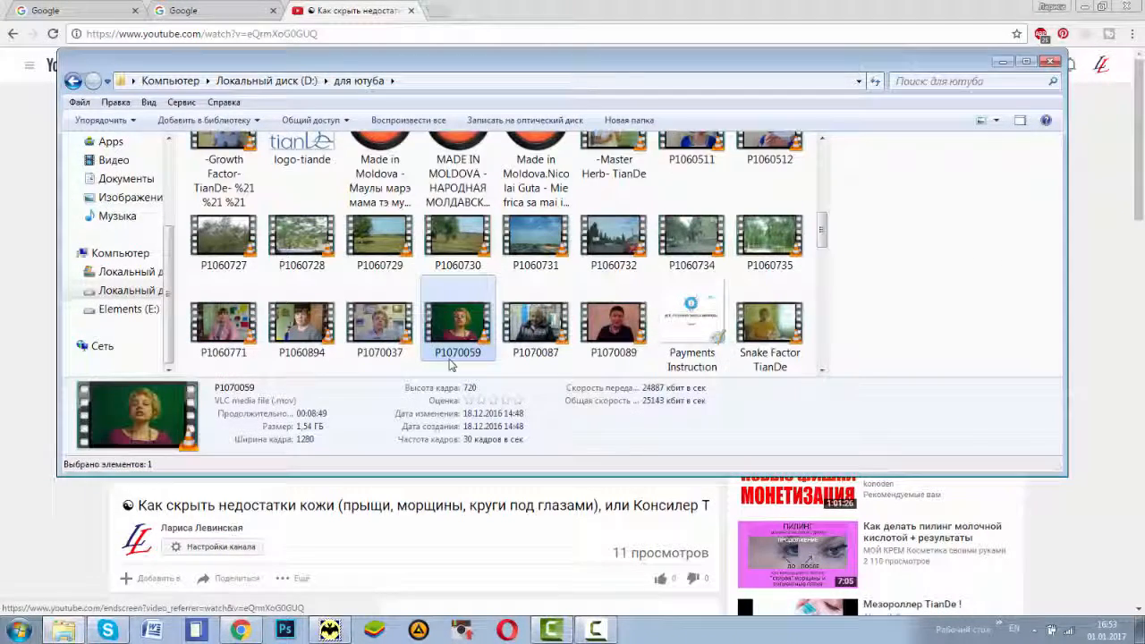
{"action": "double_click", "coordinate": [445, 338]}
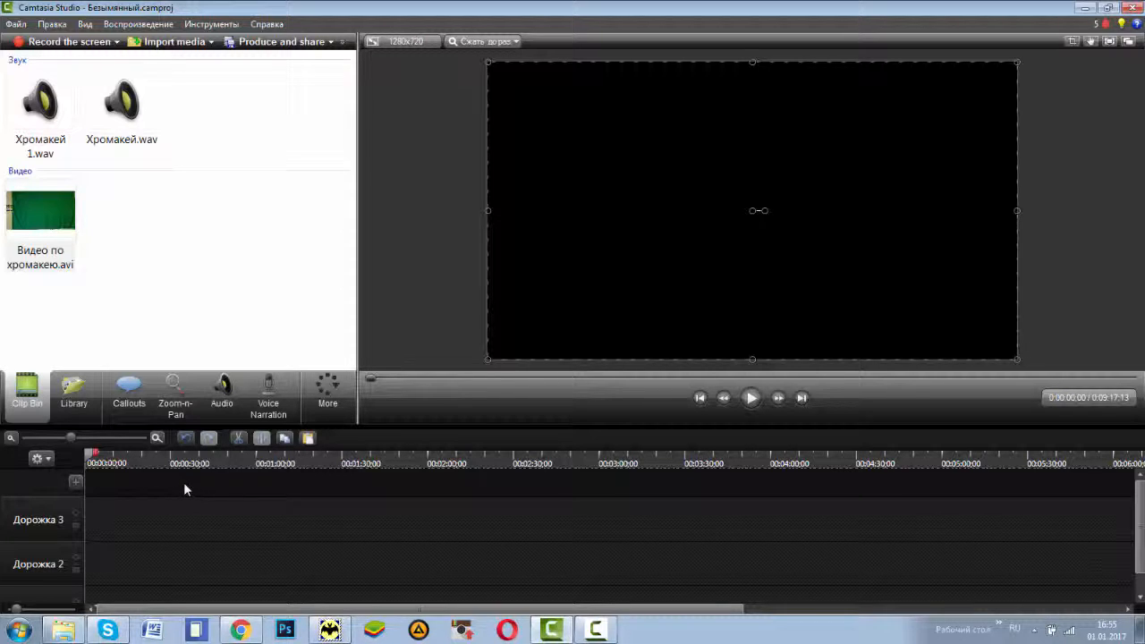
Step: Import «Консилер + хромакей.avi» from the «для ютуба» folder and add it to the timeline at the playhead
{"action": "left_click", "coordinate": [16, 25]}
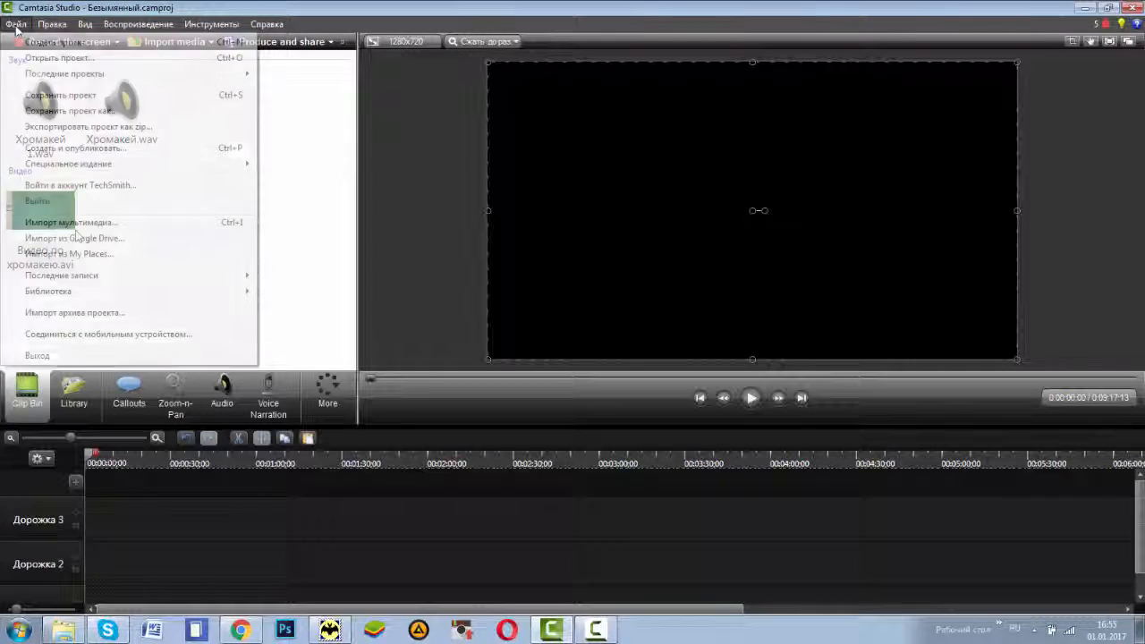
{"action": "left_click", "coordinate": [75, 222]}
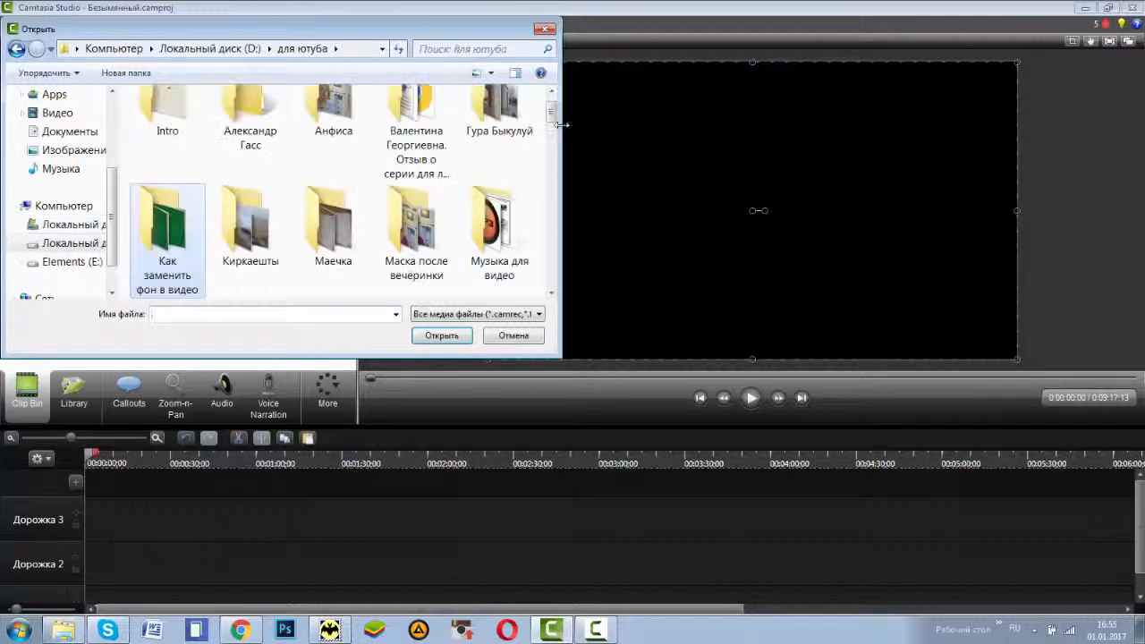
{"action": "left_click_drag", "start_coordinate": [553, 124], "coordinate": [554, 269]}
{"action": "double_click", "coordinate": [499, 190]}
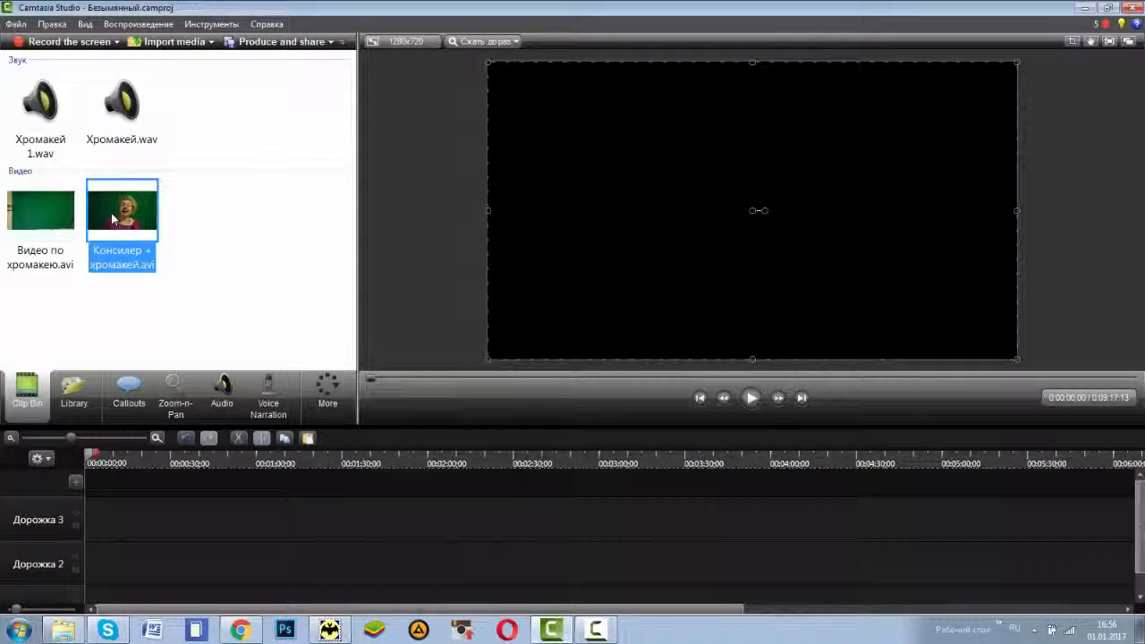
{"action": "right_click", "coordinate": [113, 217]}
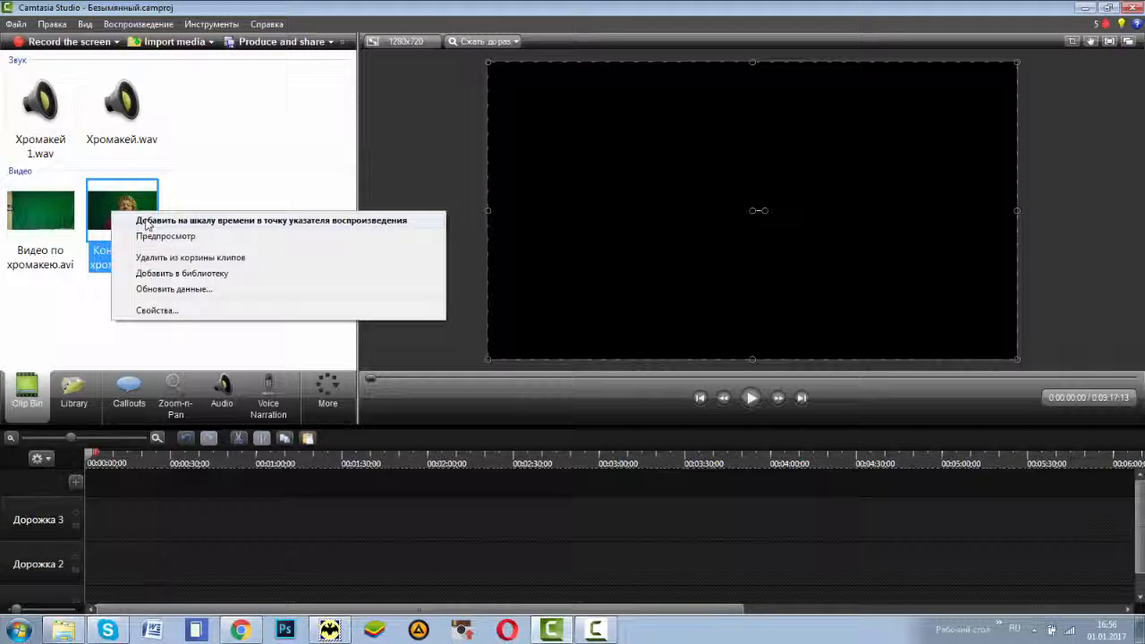
{"action": "left_click", "coordinate": [179, 220]}
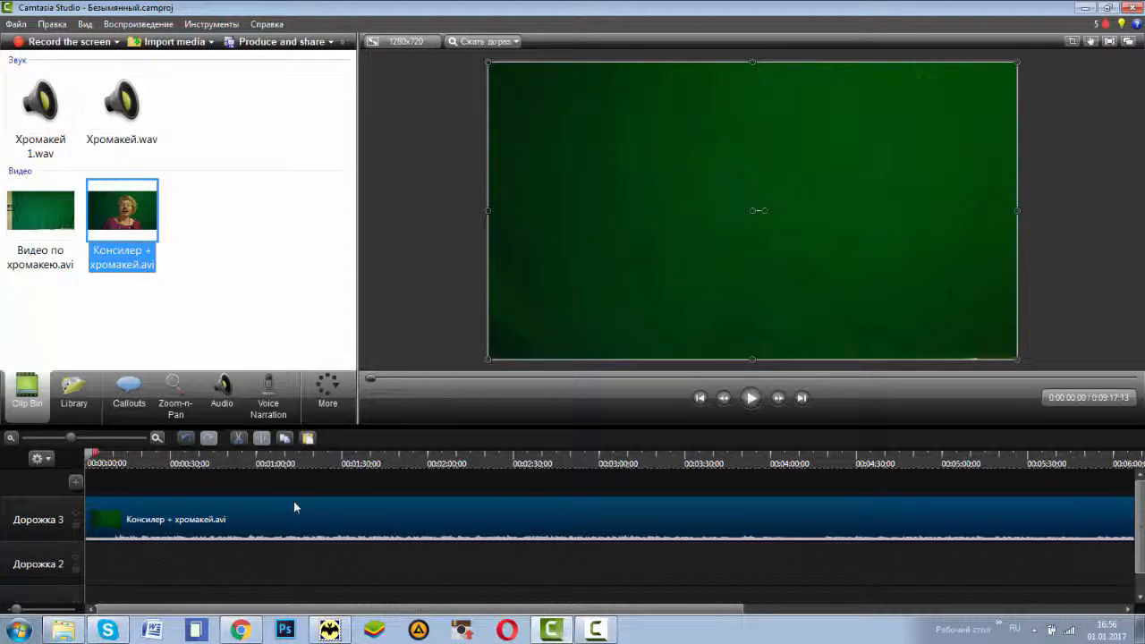
Step: Move the short green-screen clip on track 2 and the audio clip beneath it to about 12:00, clear of the new video
{"action": "scroll", "coordinate": [295, 507], "scroll_direction": "down", "scroll_amount": 3}
{"action": "left_click_drag", "start_coordinate": [659, 566], "coordinate": [884, 566]}
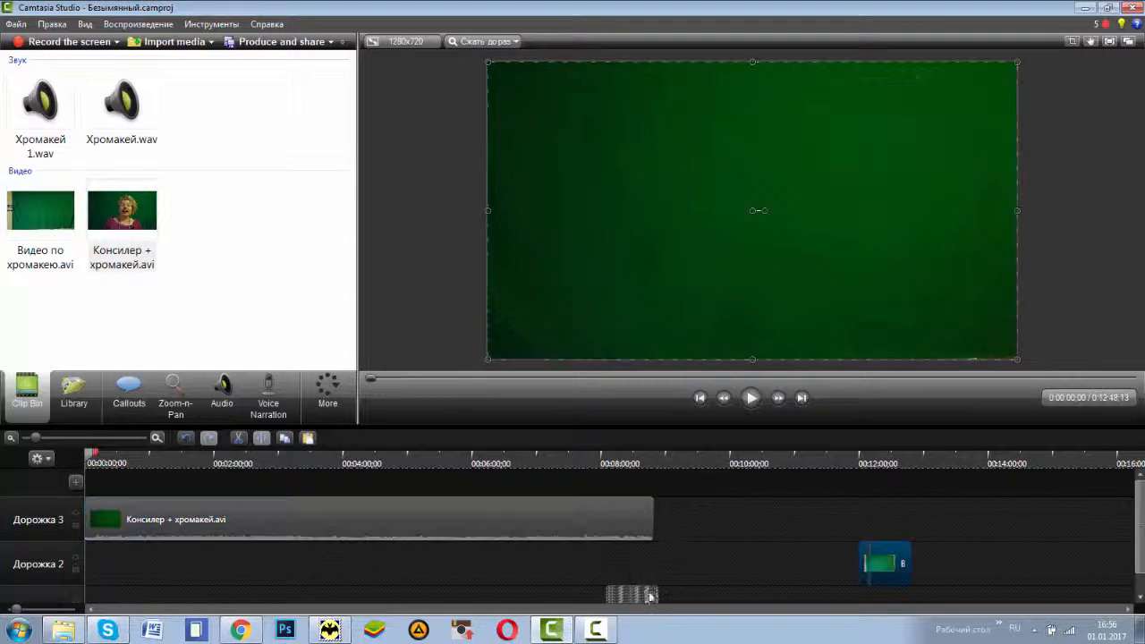
{"action": "left_click_drag", "start_coordinate": [646, 594], "coordinate": [877, 592]}
Step: Enable the Remove Color («Удалить цвет») visual effect for the «Консилер + хромакей.avi» clip on track 3
{"action": "left_click", "coordinate": [153, 514]}
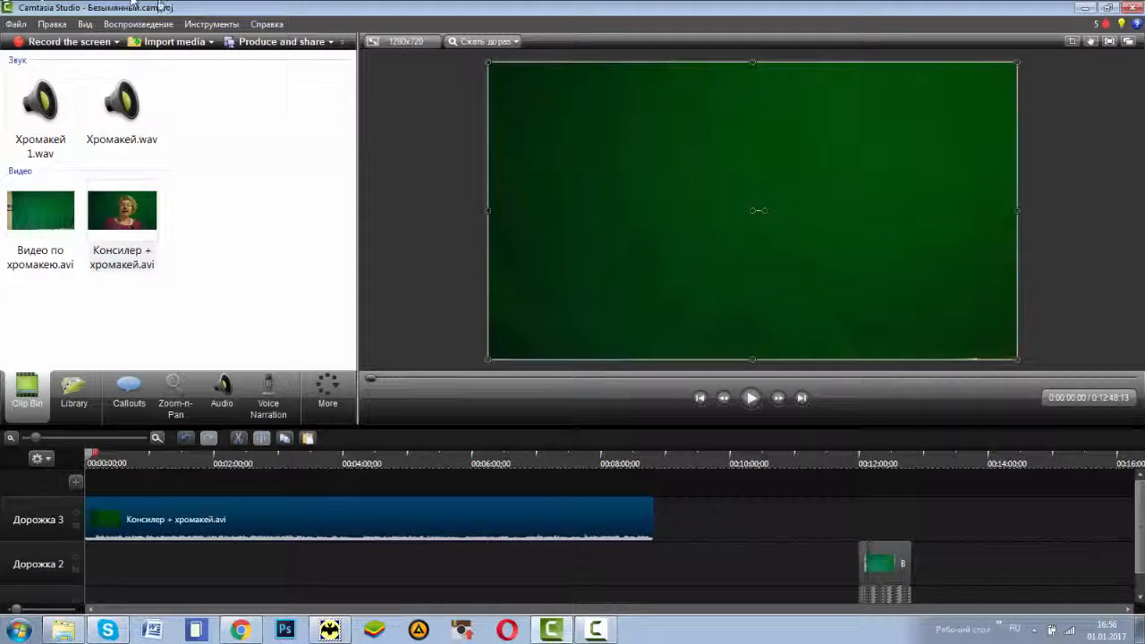
{"action": "left_click", "coordinate": [209, 24]}
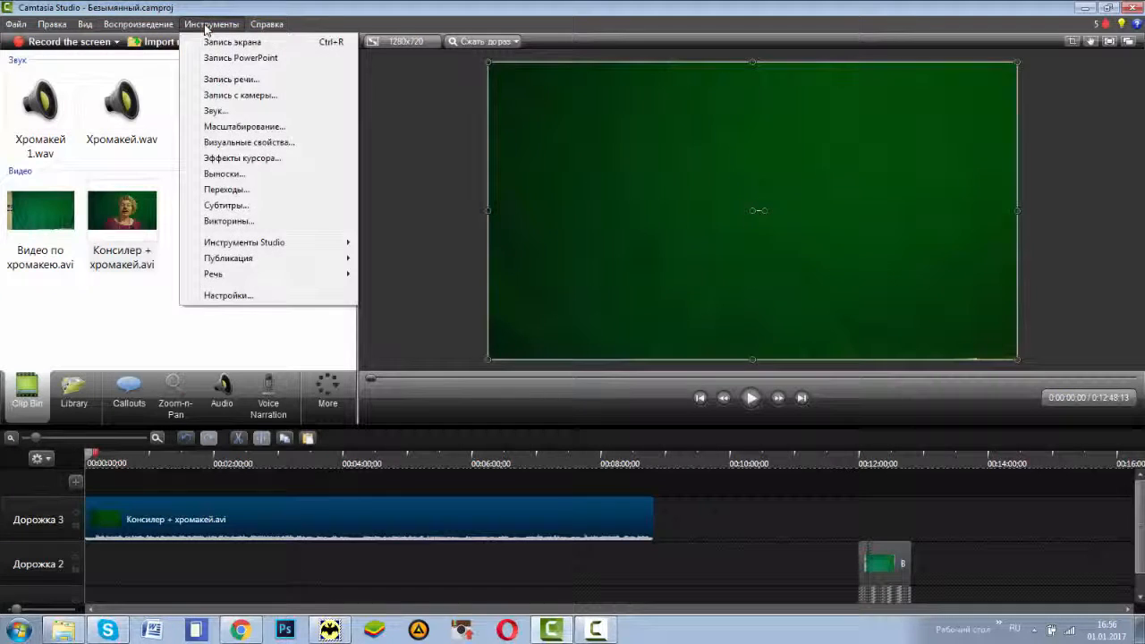
{"action": "left_click", "coordinate": [265, 143]}
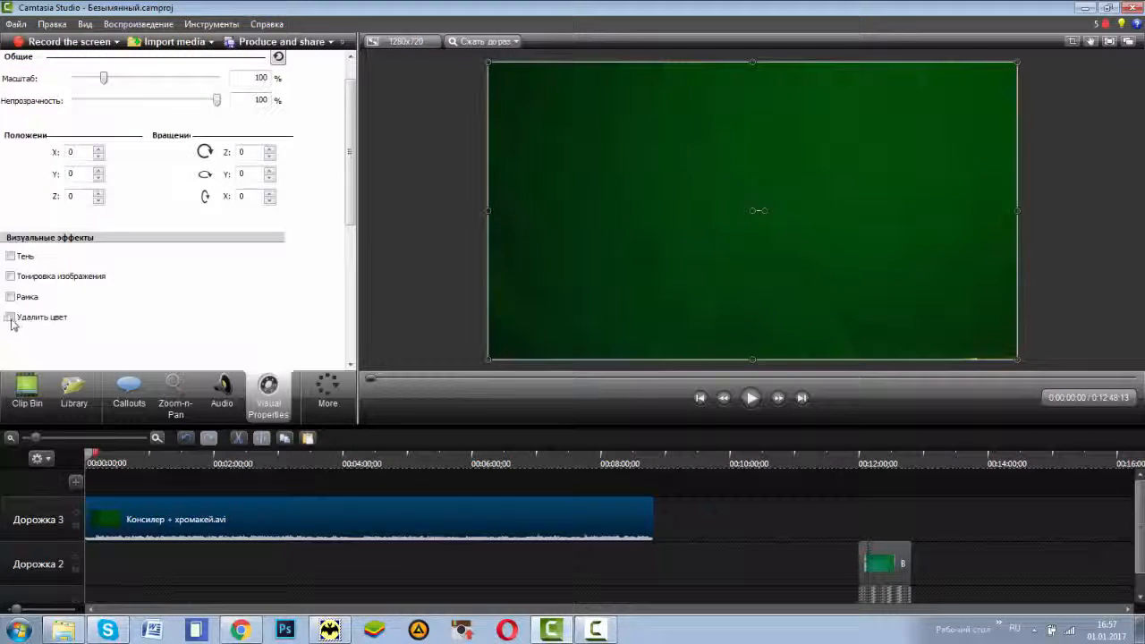
{"action": "left_click", "coordinate": [10, 318]}
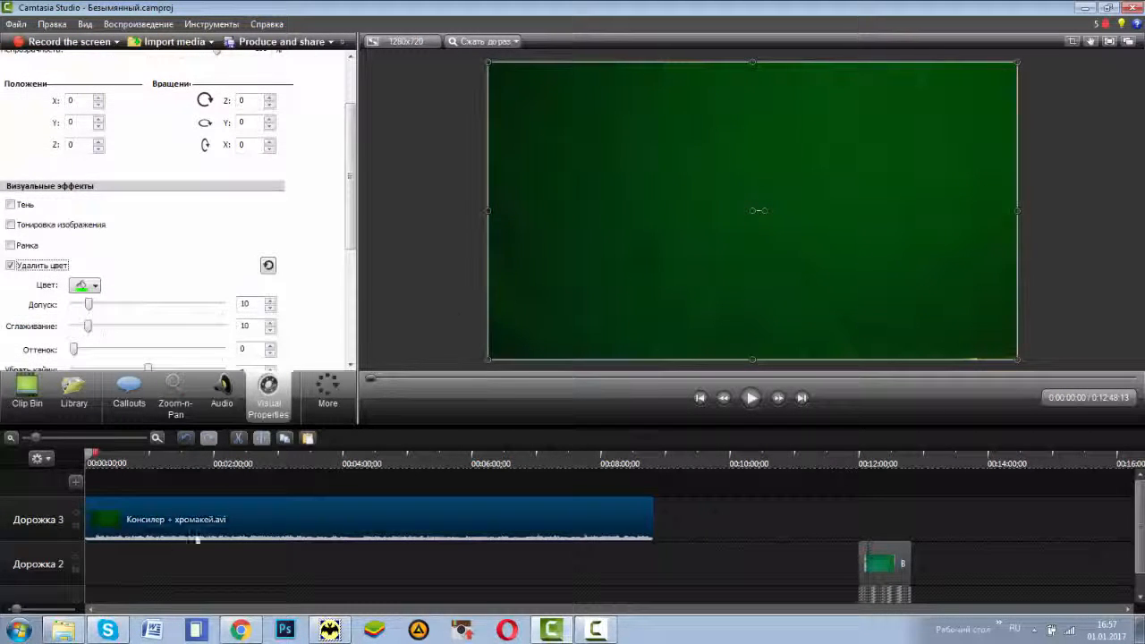
Step: Sample the green backdrop at about 0:47 as the color to remove, and check the keyed clip at about 0:23
{"action": "left_click", "coordinate": [137, 458]}
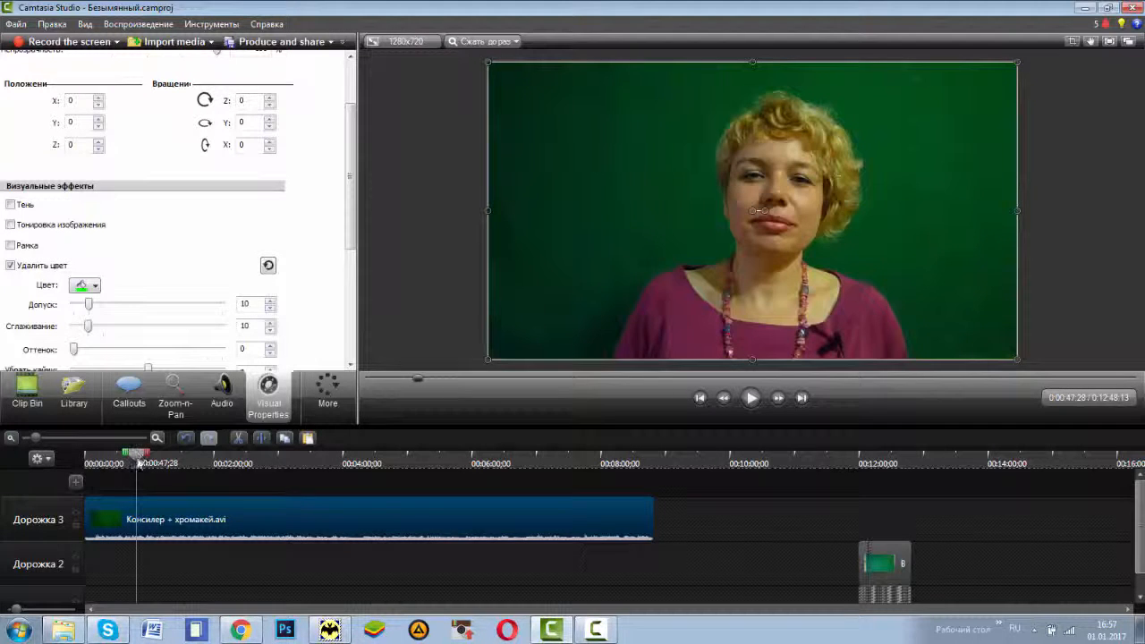
{"action": "left_click", "coordinate": [95, 287]}
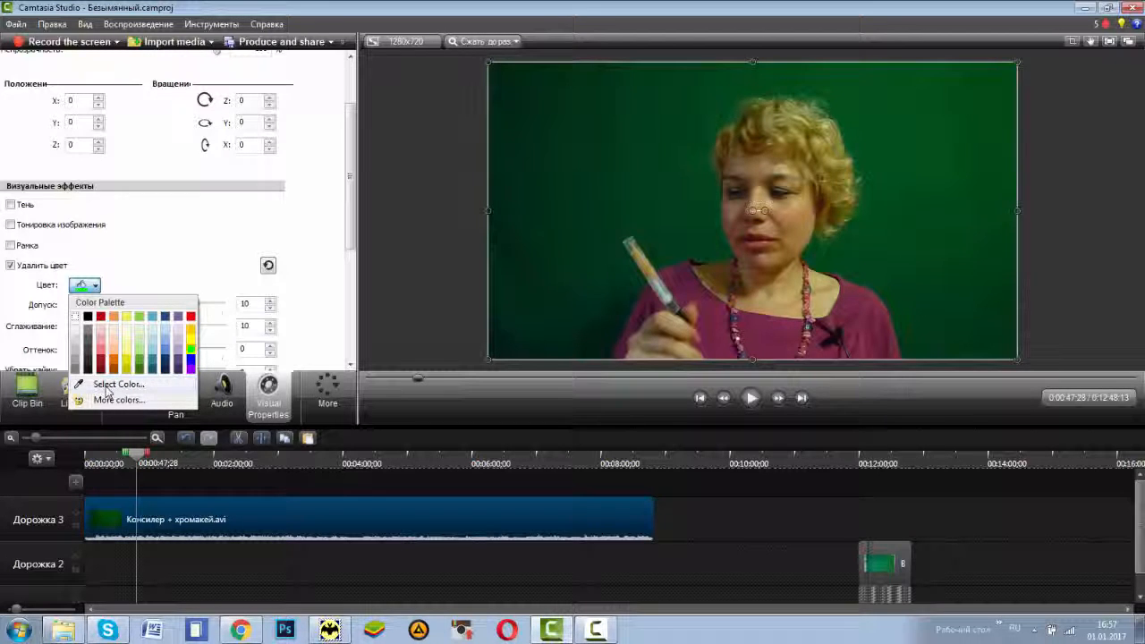
{"action": "left_click", "coordinate": [106, 387]}
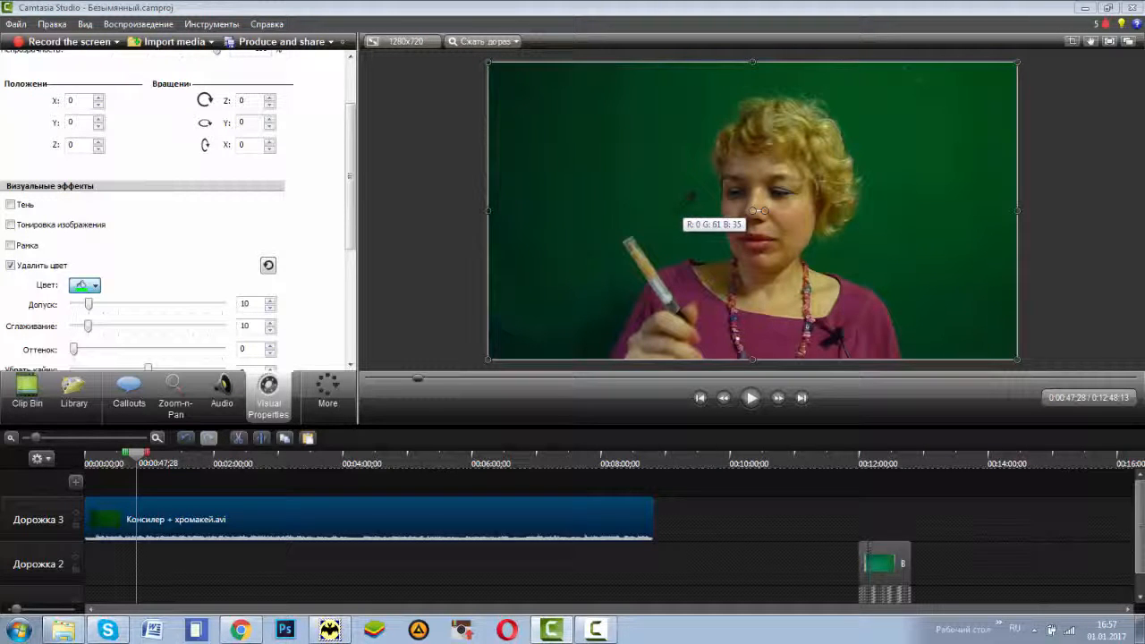
{"action": "left_click", "coordinate": [758, 212]}
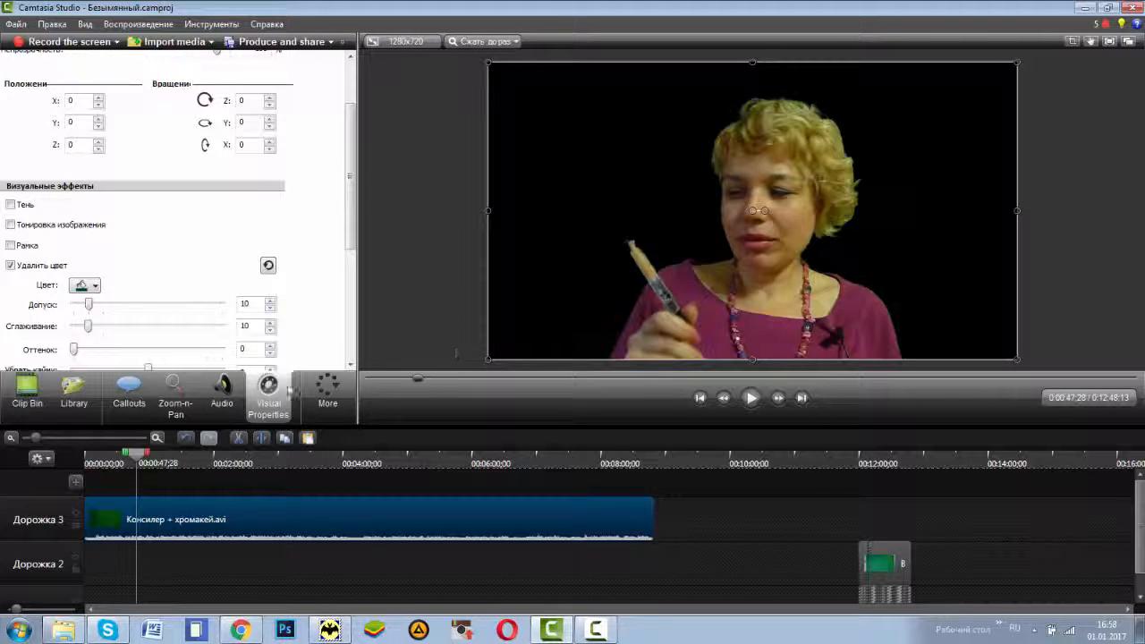
{"action": "left_click_drag", "start_coordinate": [141, 454], "coordinate": [112, 486]}
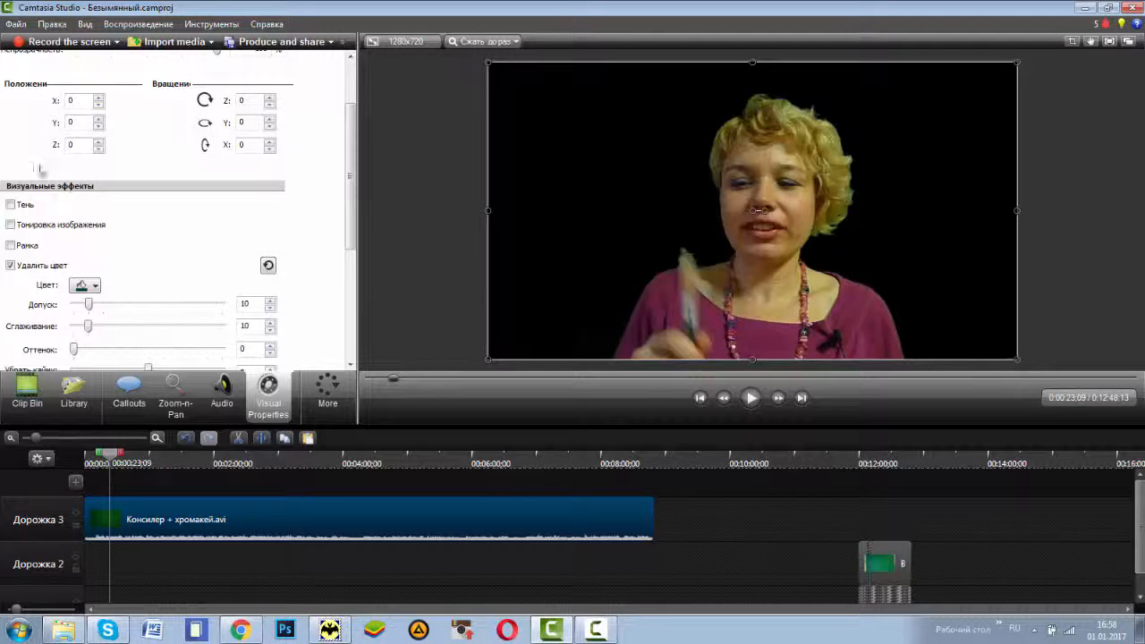
Step: Import the background image maxresdefault-1 from the «Загрузки» folder into the project
{"action": "left_click", "coordinate": [18, 24]}
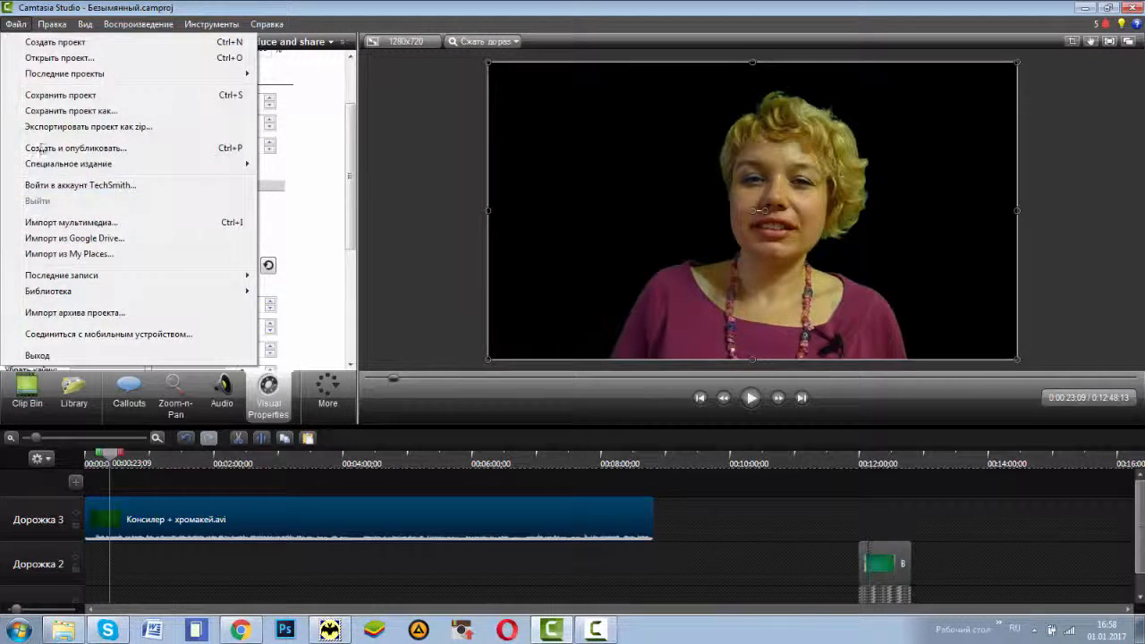
{"action": "left_click", "coordinate": [43, 224]}
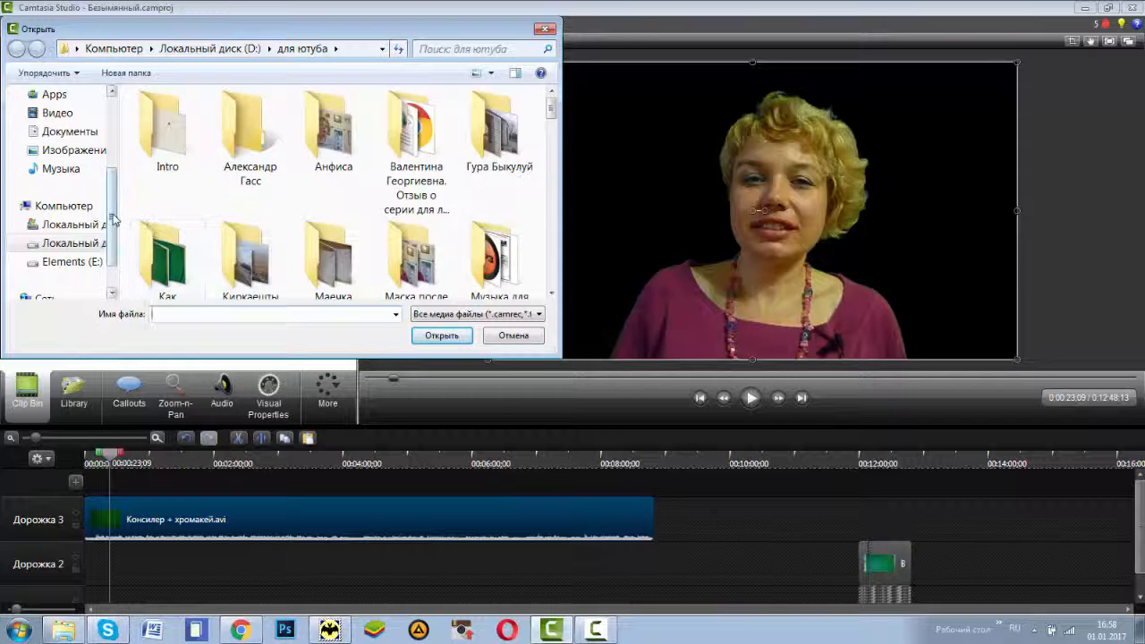
{"action": "left_click_drag", "start_coordinate": [114, 219], "coordinate": [237, 116]}
{"action": "left_click", "coordinate": [71, 123]}
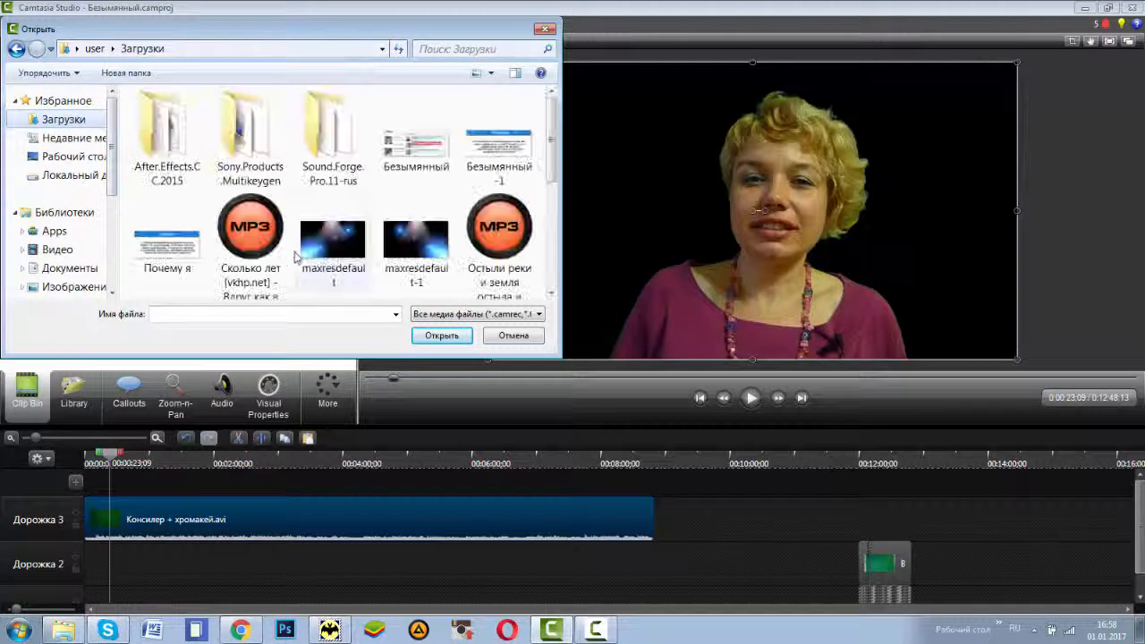
{"action": "left_click", "coordinate": [394, 249]}
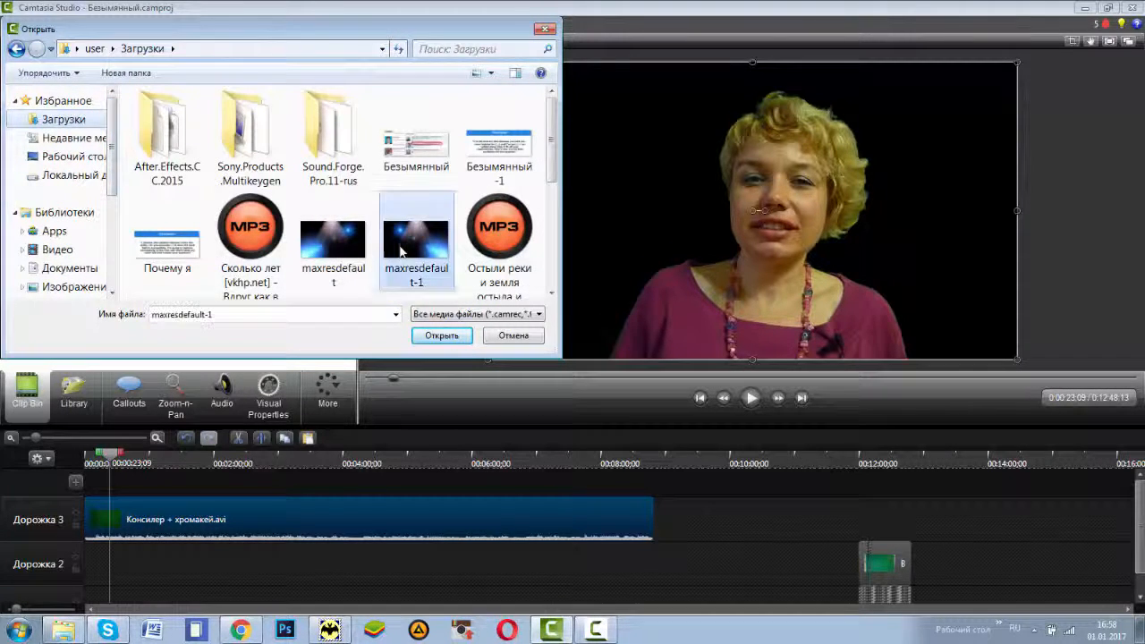
{"action": "left_click", "coordinate": [442, 336]}
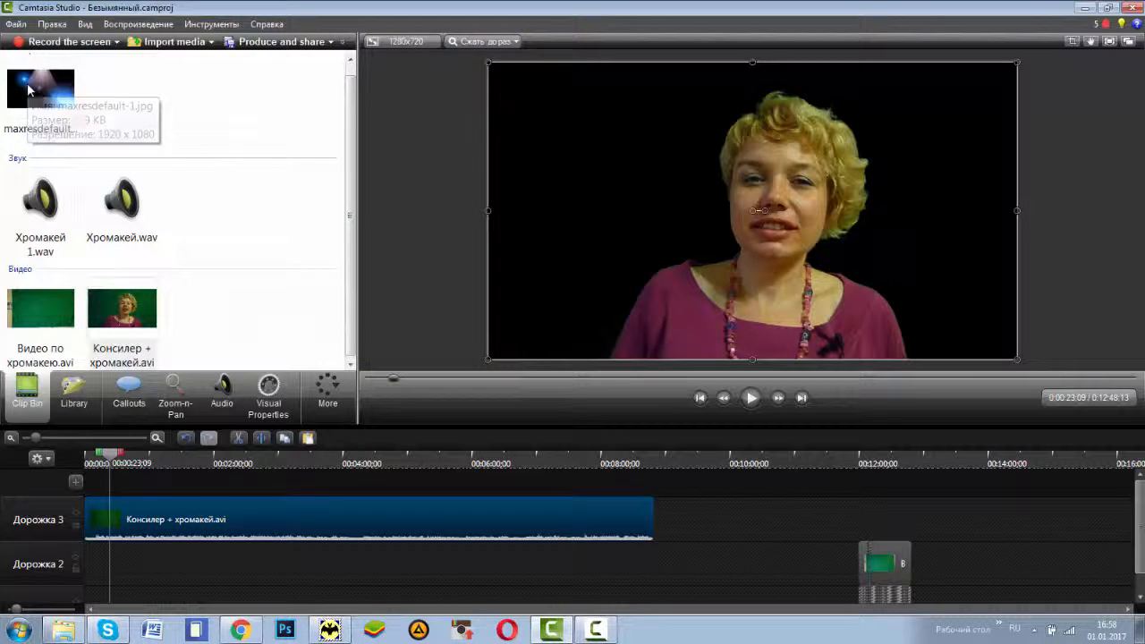
Step: Add maxresdefault-1.jpg at the start of the timeline and extend its duration to the end of the «Консилер + хромакей.avi» clip
{"action": "left_click_drag", "start_coordinate": [110, 456], "coordinate": [57, 461]}
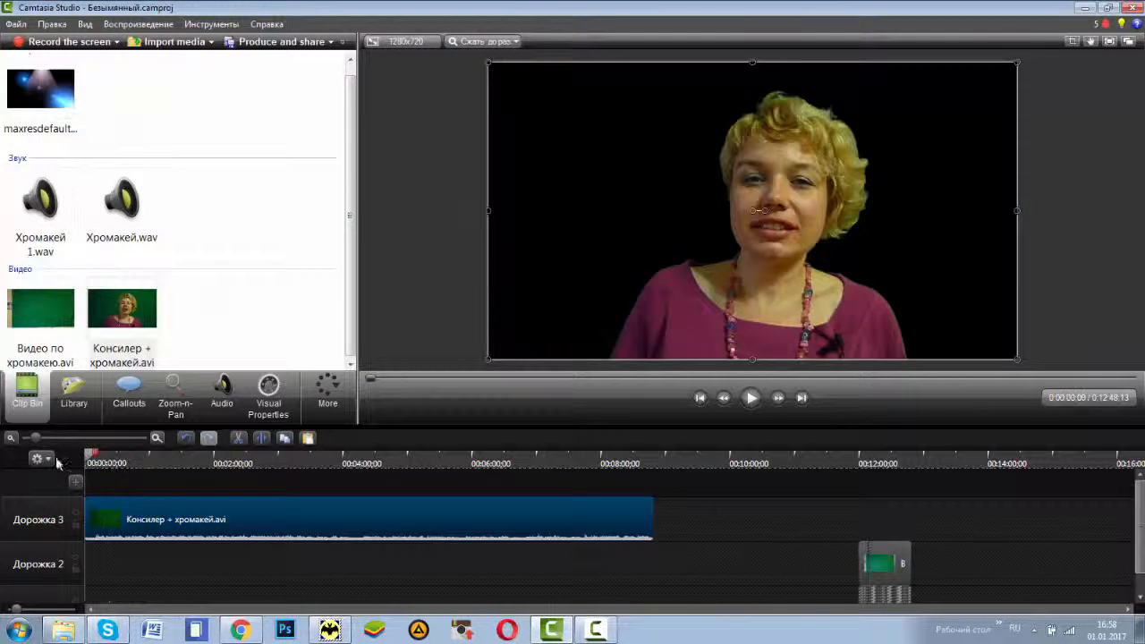
{"action": "right_click", "coordinate": [34, 86]}
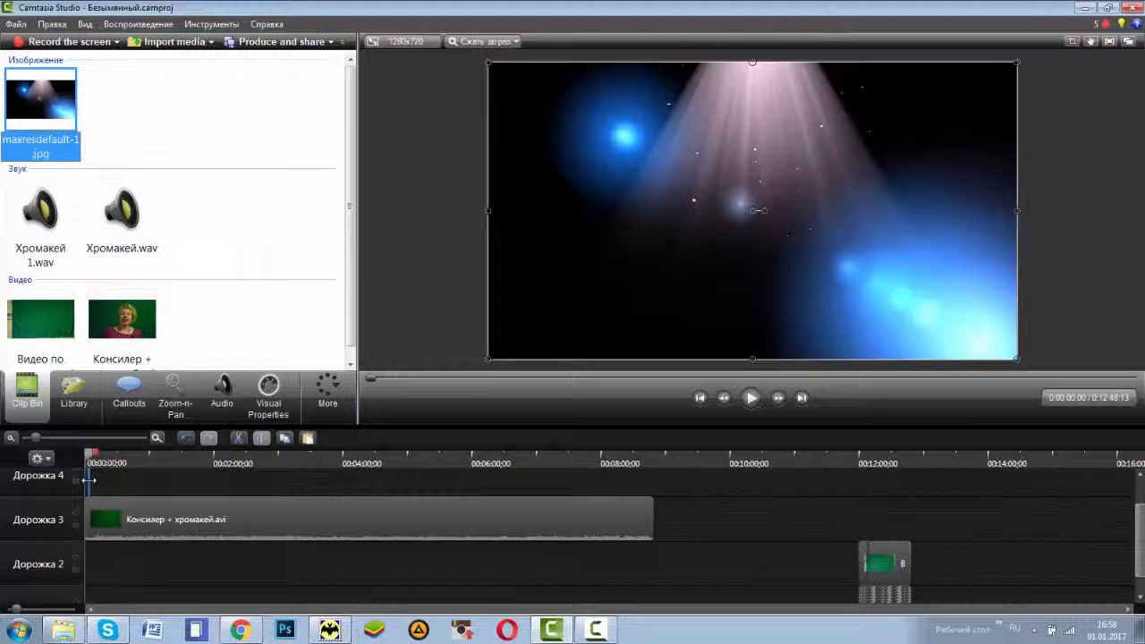
{"action": "left_click", "coordinate": [90, 480]}
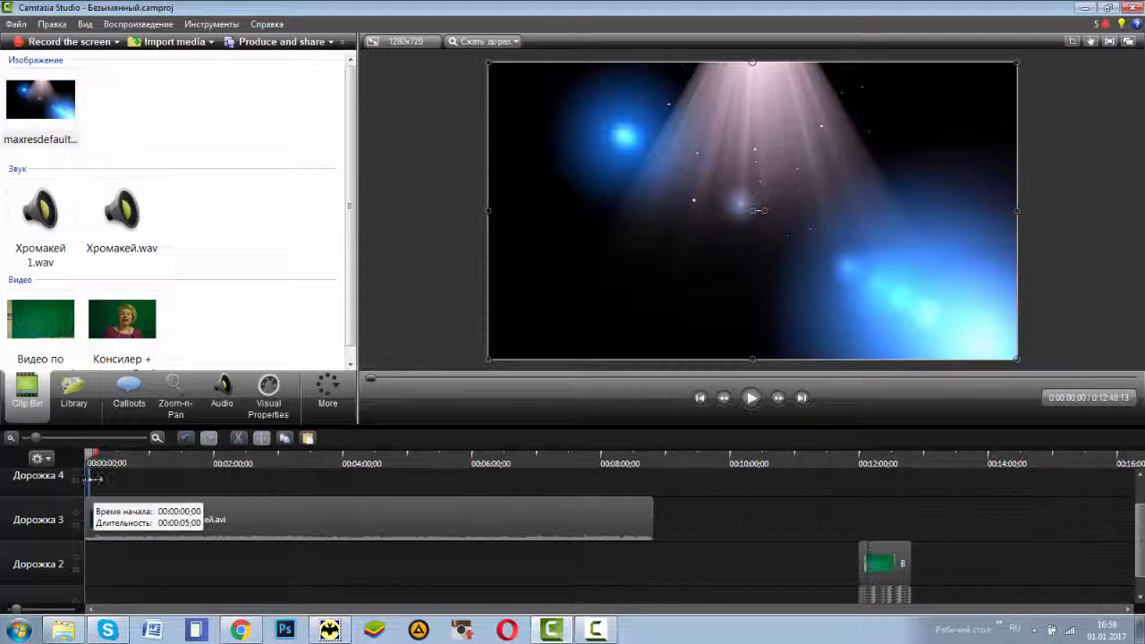
{"action": "left_click_drag", "start_coordinate": [93, 480], "coordinate": [658, 489]}
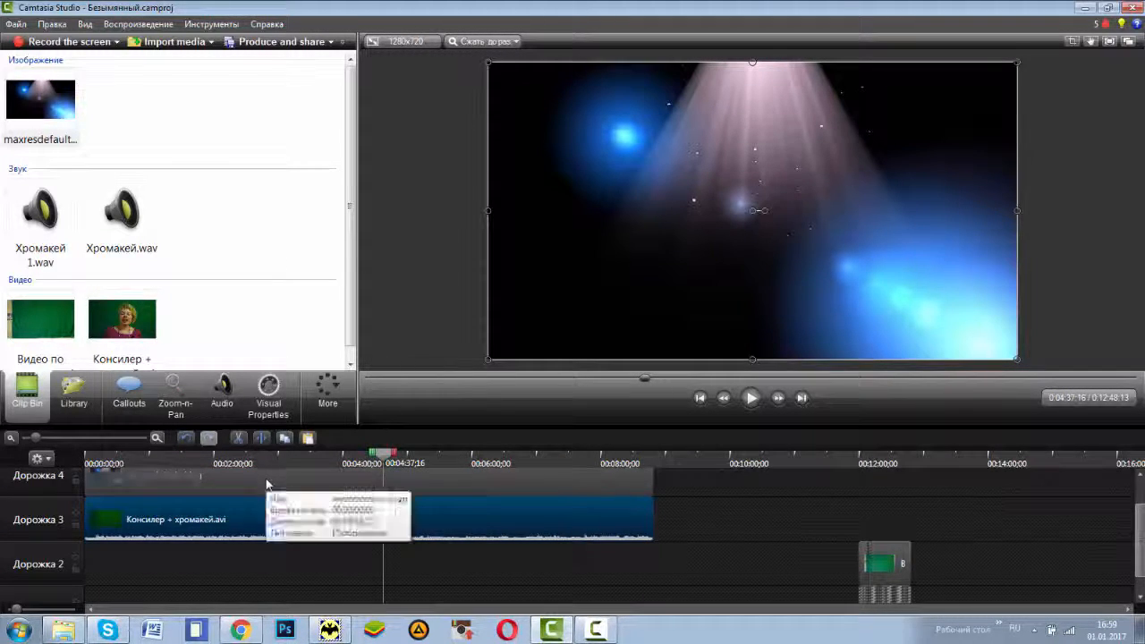
Step: Move the background image from track 4 to track 2, beneath the keyed video, and preview the composite at about 2:07 and 1:09
{"action": "left_click", "coordinate": [266, 484]}
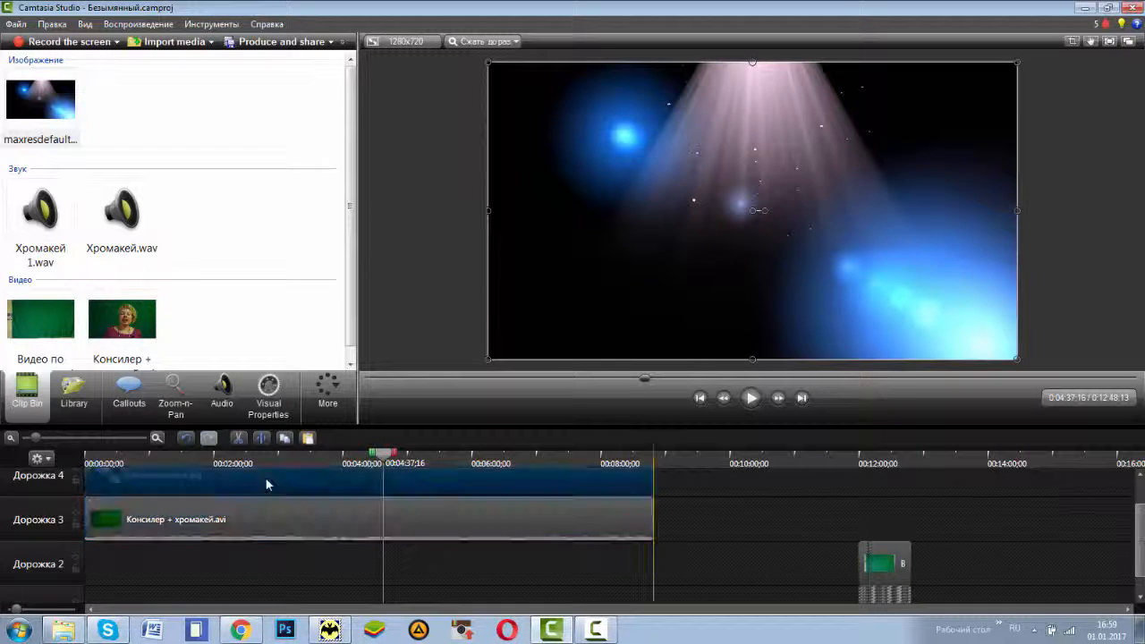
{"action": "left_click_drag", "start_coordinate": [266, 509], "coordinate": [255, 566]}
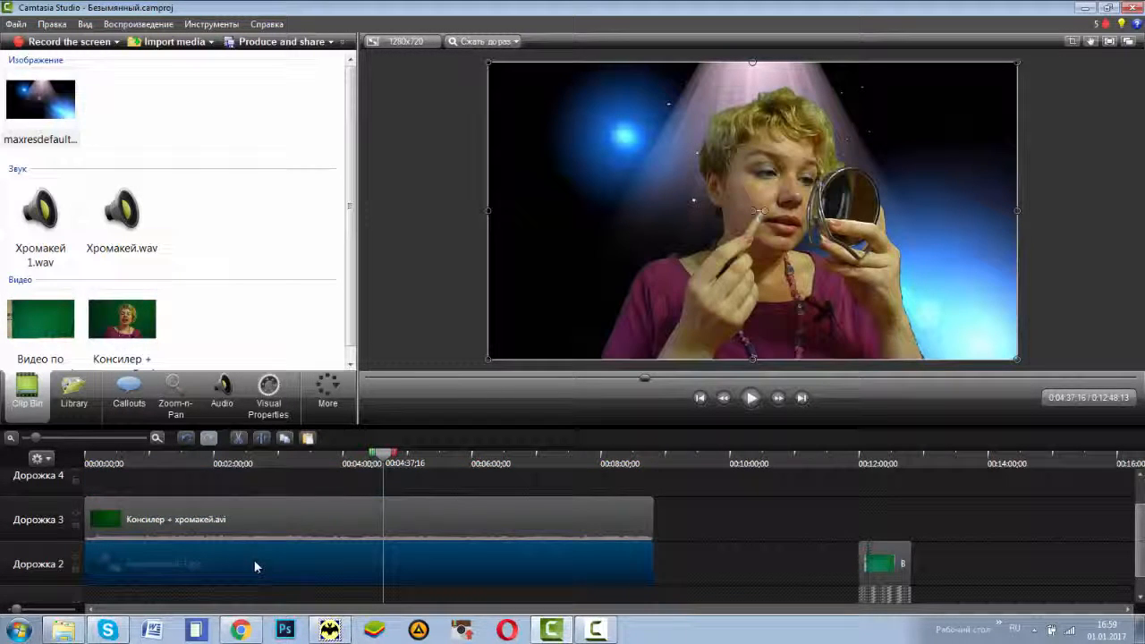
{"action": "left_click", "coordinate": [226, 475]}
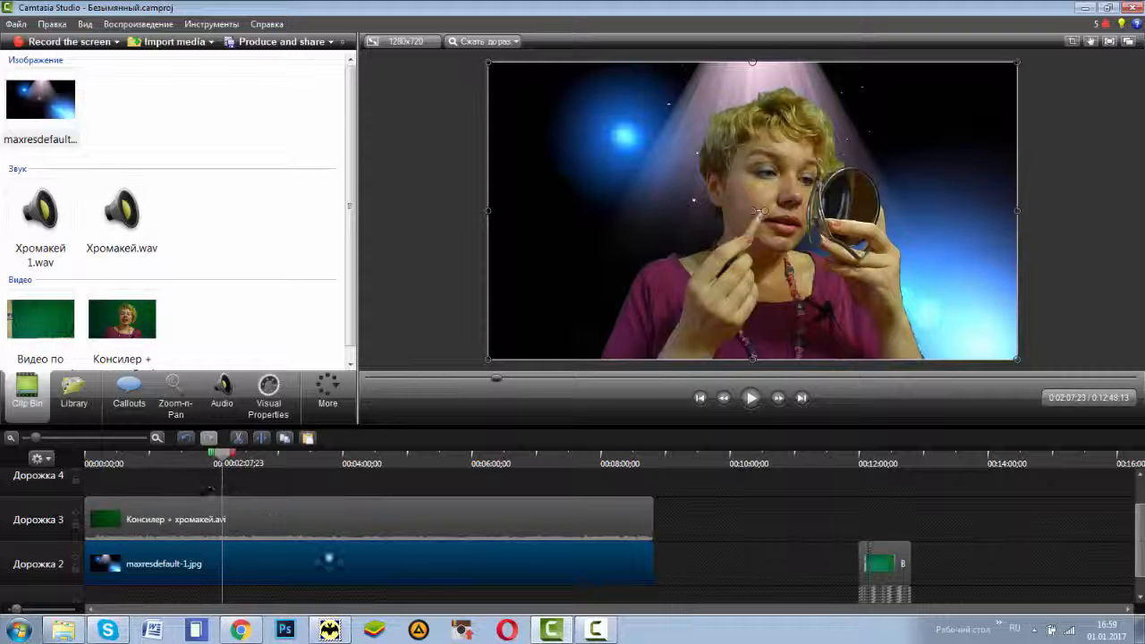
{"action": "left_click", "coordinate": [159, 463]}
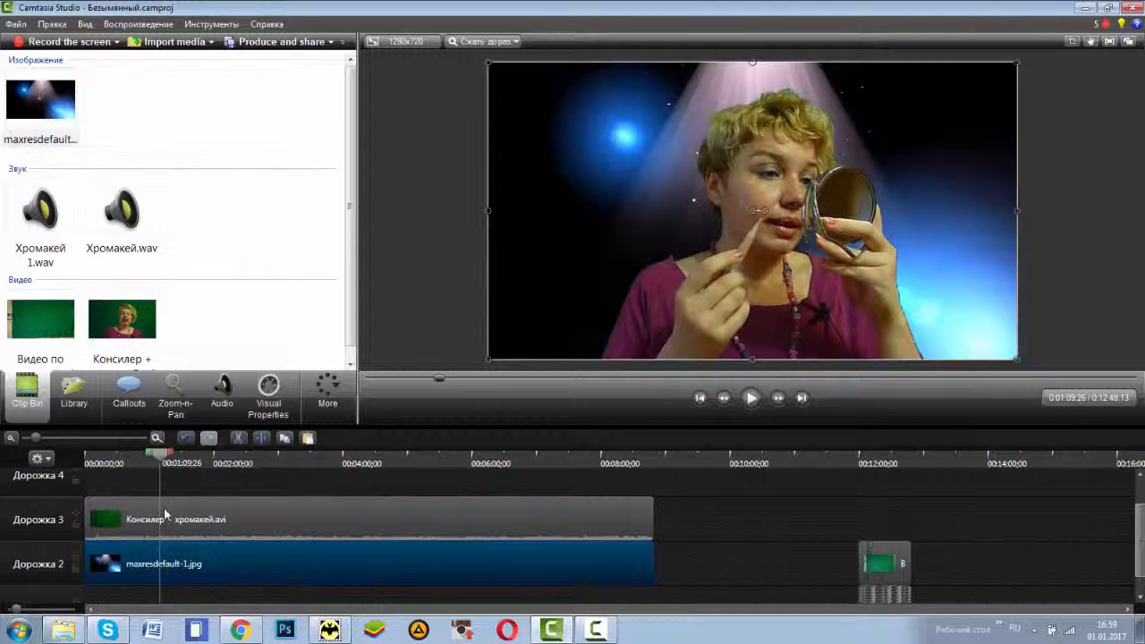